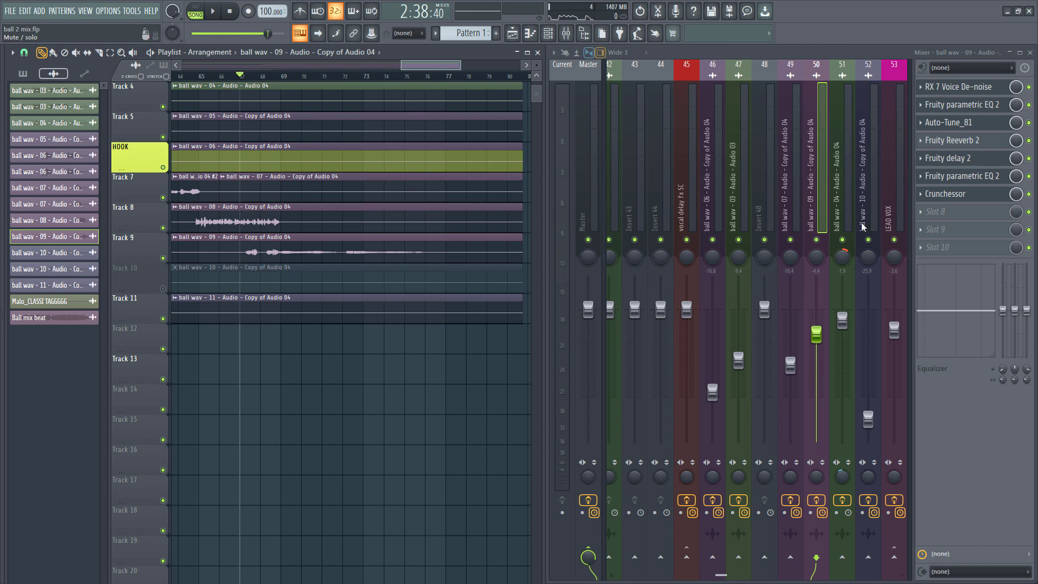
Load Fruity Flanger into empty Slot 8 on mixer insert 50, then move its window lower.
{"action": "left_click", "coordinate": [947, 219]}
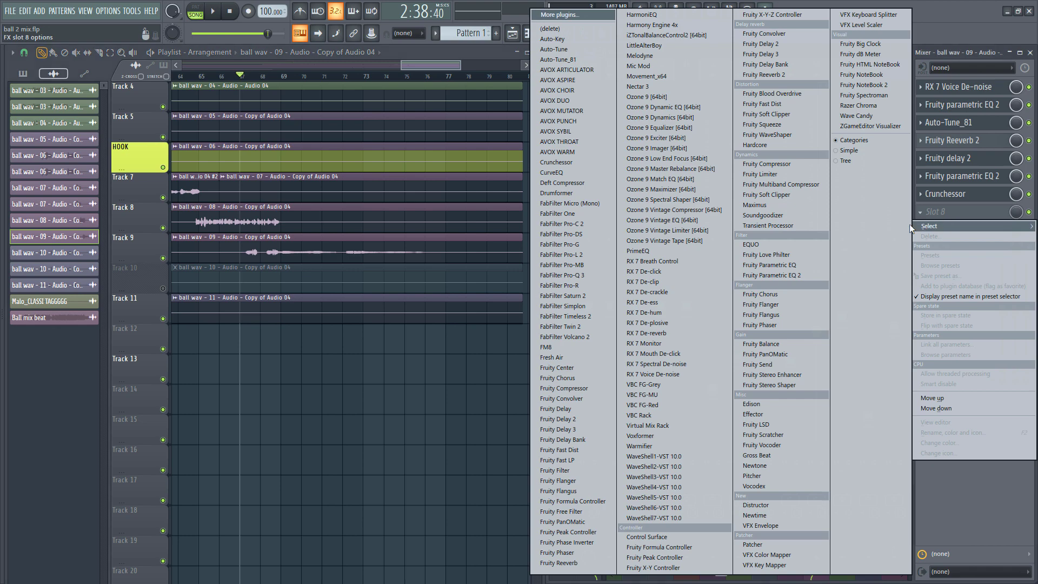
{"action": "left_click", "coordinate": [779, 304]}
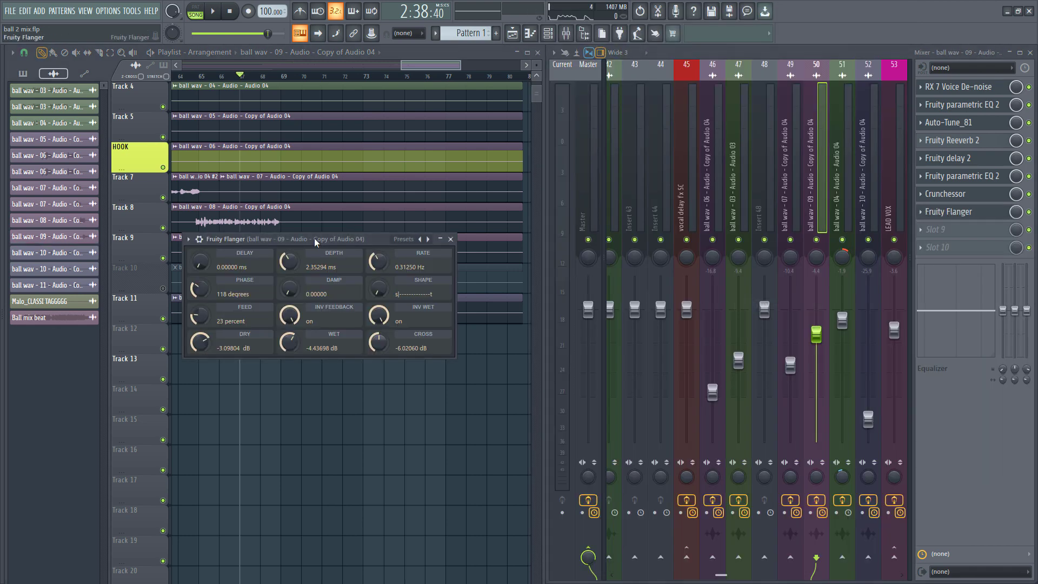
{"action": "left_click_drag", "start_coordinate": [316, 241], "coordinate": [359, 345]}
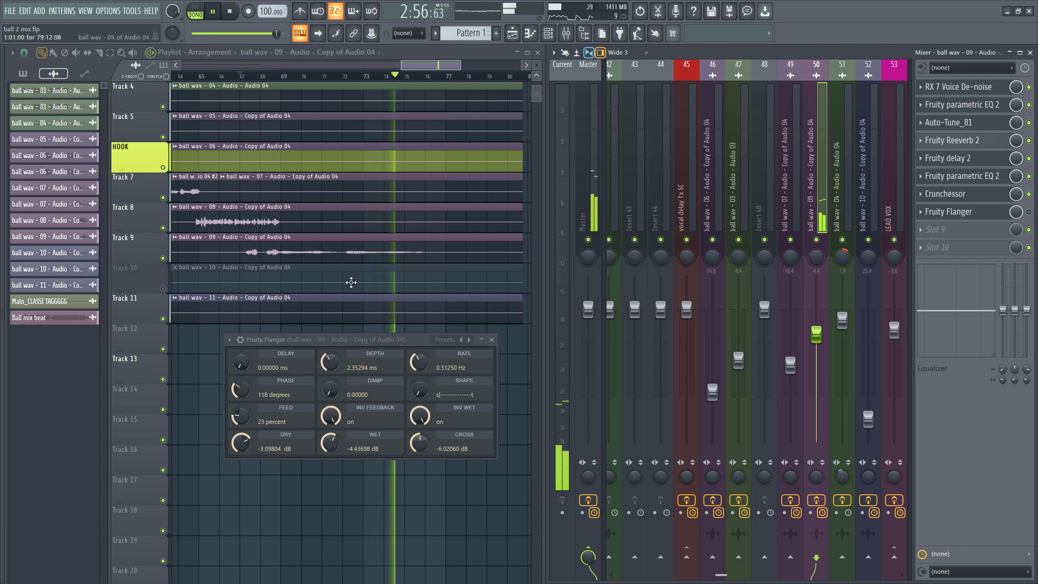
{"action": "scroll", "coordinate": [351, 284], "scroll_direction": "down", "scroll_amount": 2}
{"action": "scroll", "coordinate": [351, 283], "scroll_direction": "down", "scroll_amount": 2}
{"action": "scroll", "coordinate": [352, 287], "scroll_direction": "up", "scroll_amount": 5}
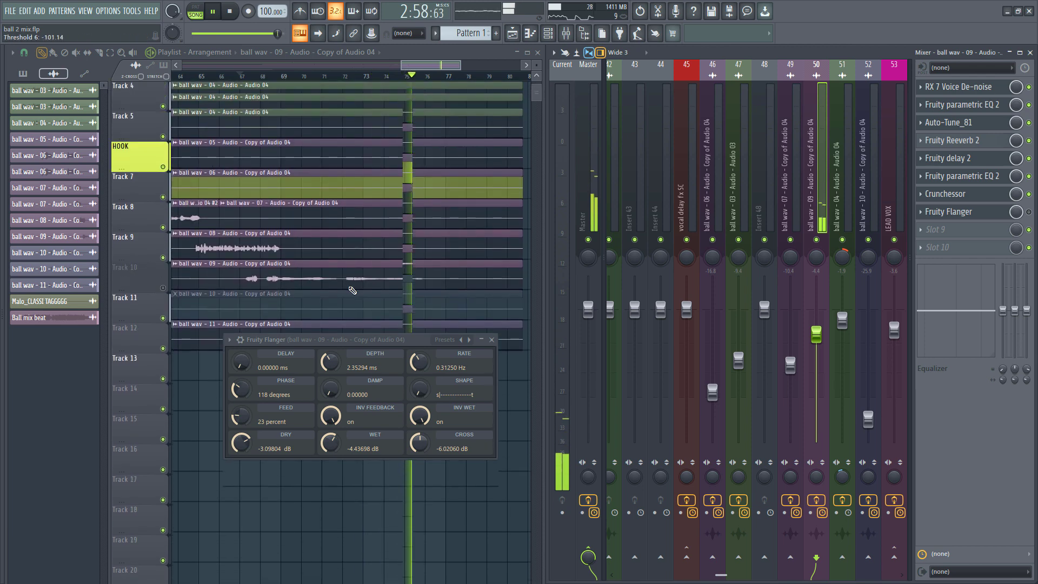
{"action": "key", "text": "space"}
{"action": "scroll", "coordinate": [352, 290], "scroll_direction": "down", "scroll_amount": 5}
{"action": "scroll", "coordinate": [352, 290], "scroll_direction": "up", "scroll_amount": 3}
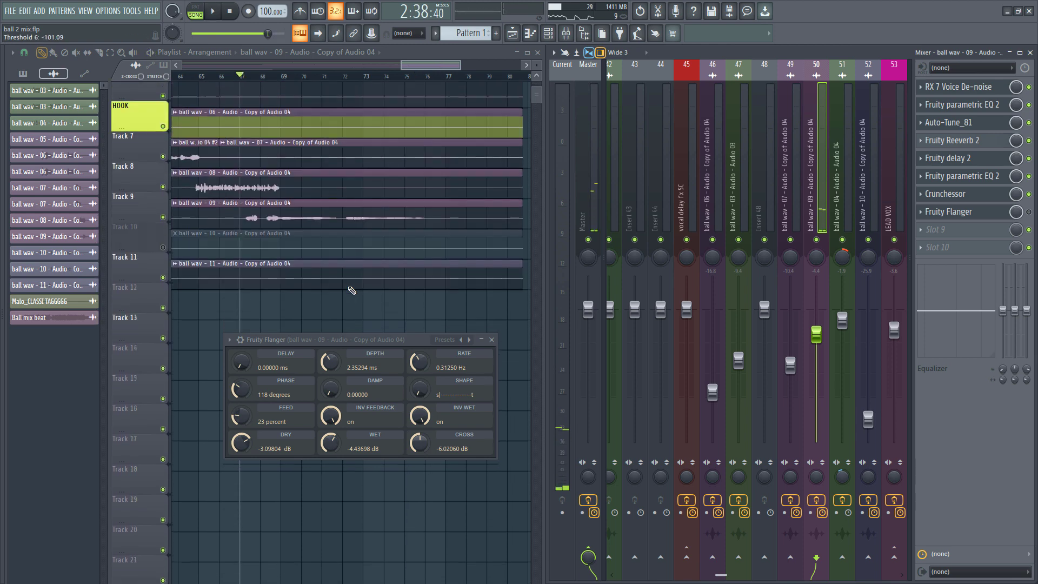
{"action": "scroll", "coordinate": [423, 151], "scroll_direction": "down", "scroll_amount": 3}
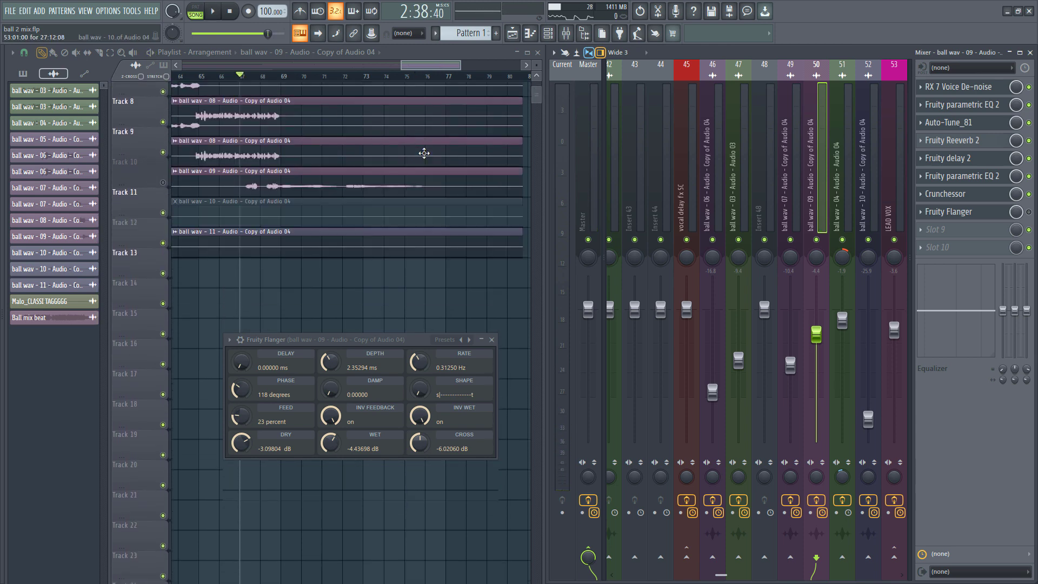
{"action": "scroll", "coordinate": [424, 150], "scroll_direction": "up", "scroll_amount": 4}
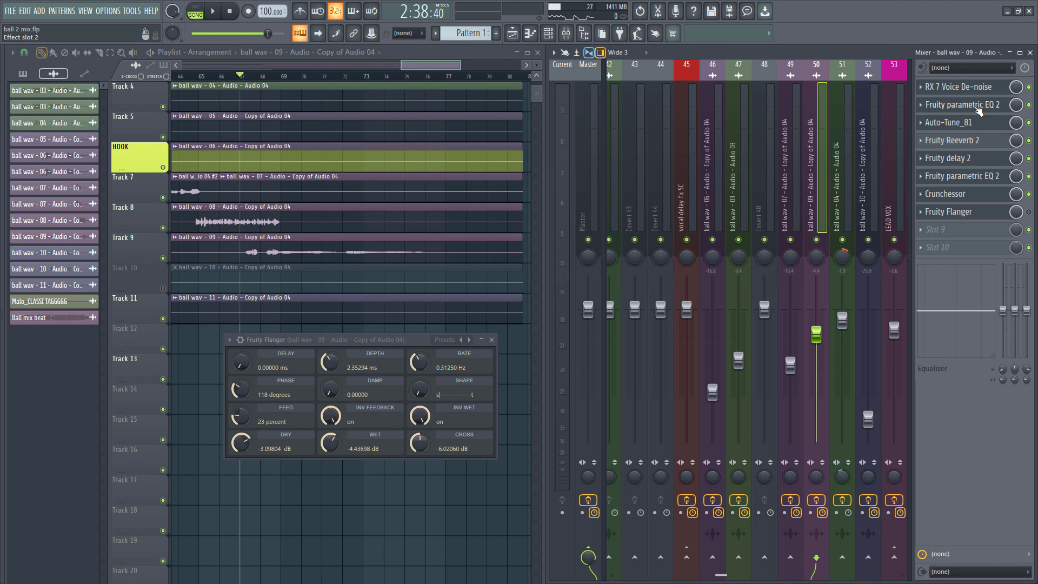
{"action": "left_click", "coordinate": [978, 108]}
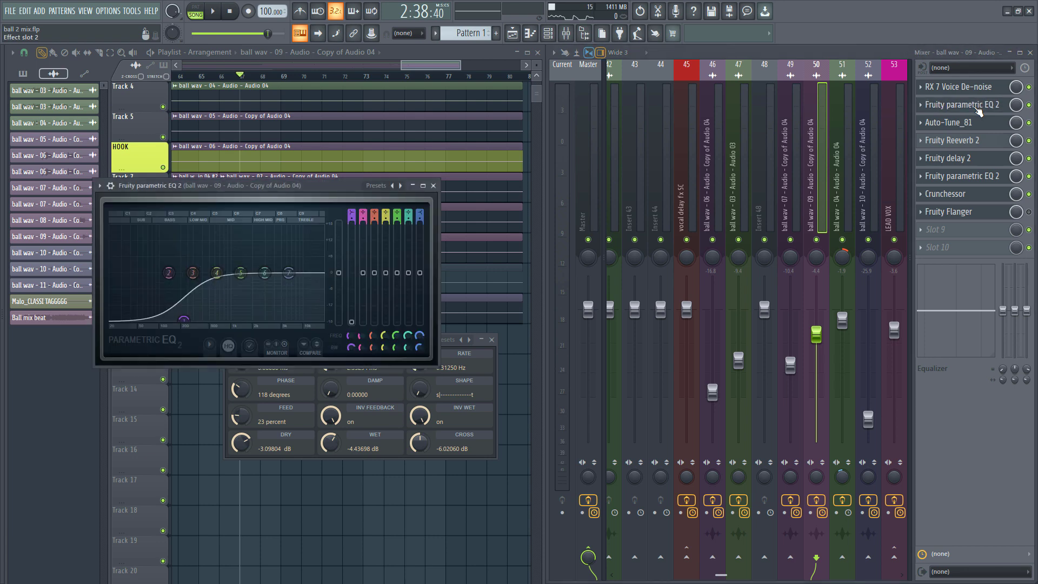
{"action": "left_click", "coordinate": [977, 109]}
{"action": "left_click", "coordinate": [954, 142]}
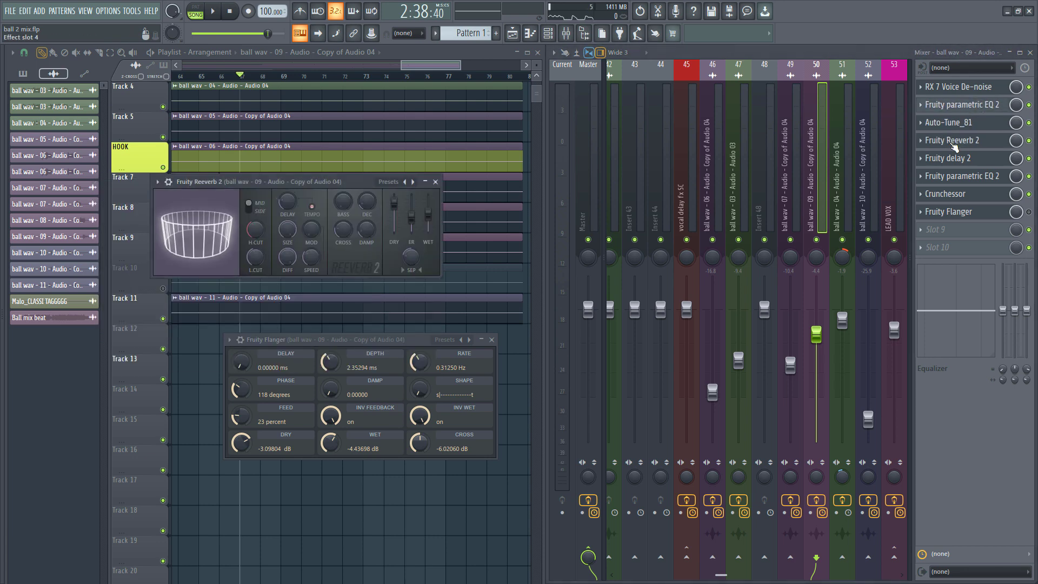
{"action": "left_click", "coordinate": [954, 144]}
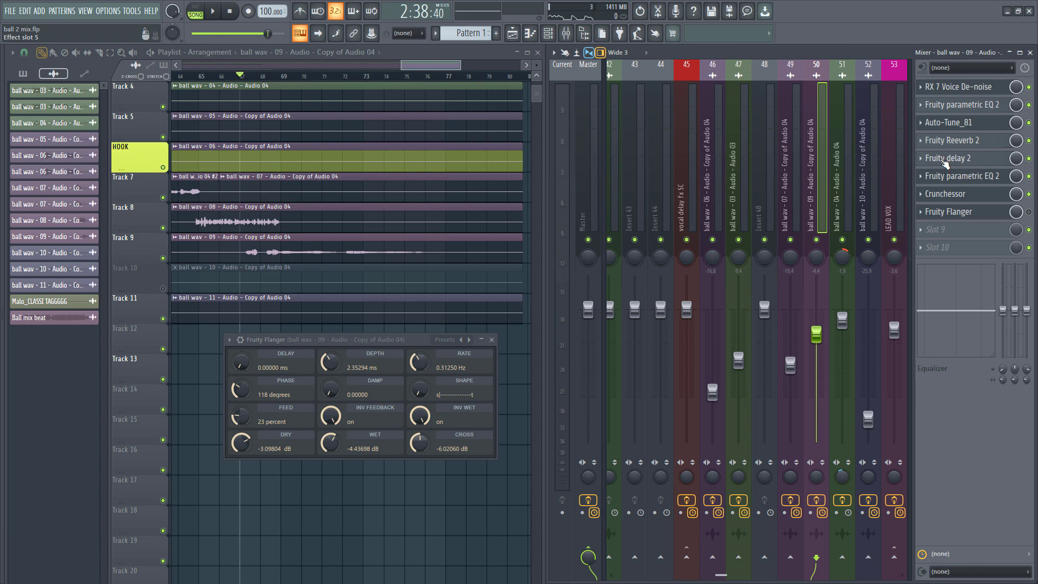
{"action": "left_click", "coordinate": [944, 159]}
{"action": "left_click", "coordinate": [945, 160]}
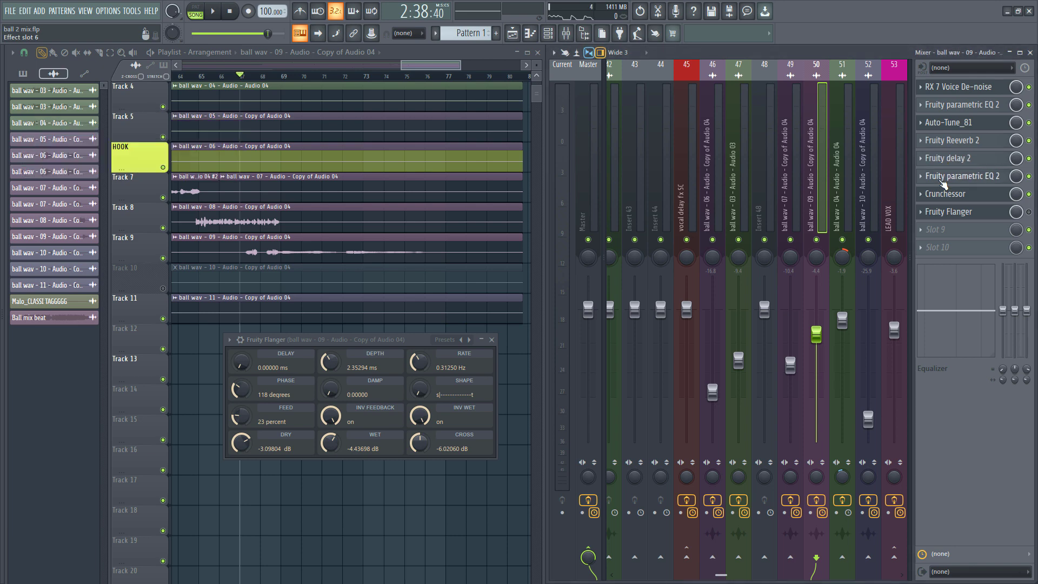
{"action": "left_click", "coordinate": [942, 180]}
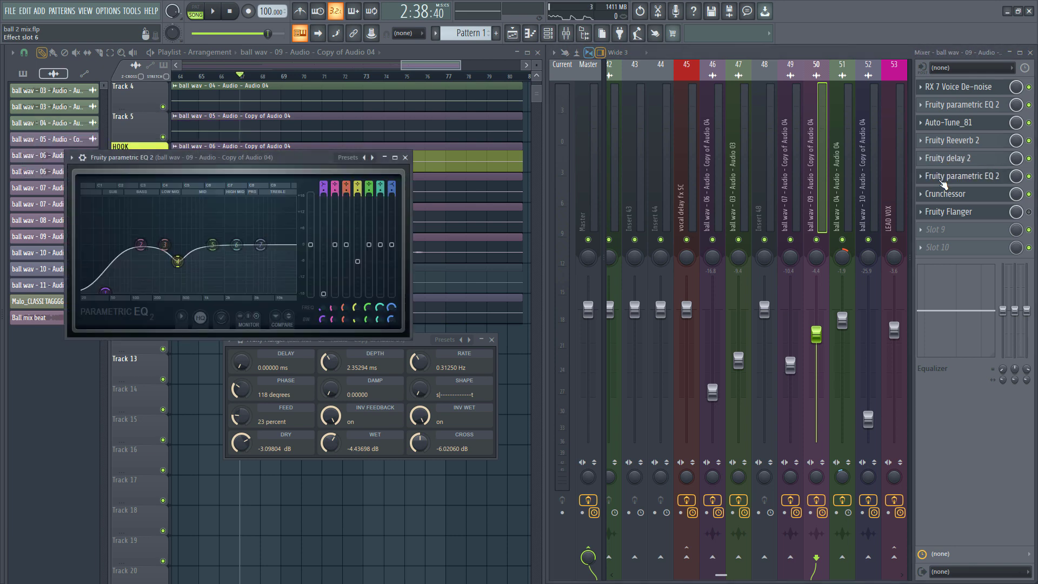
{"action": "left_click", "coordinate": [943, 182]}
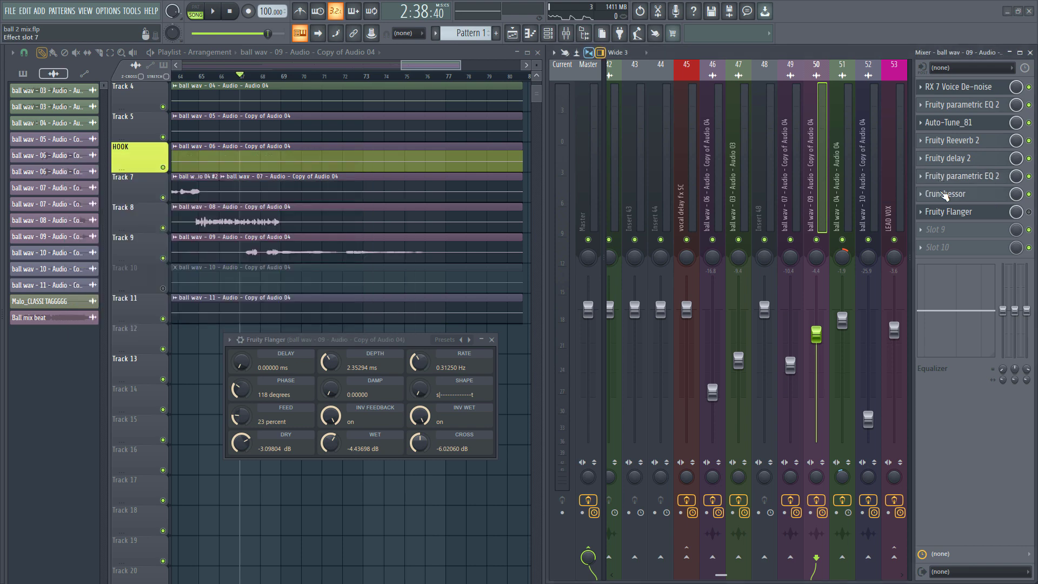
{"action": "left_click", "coordinate": [945, 195]}
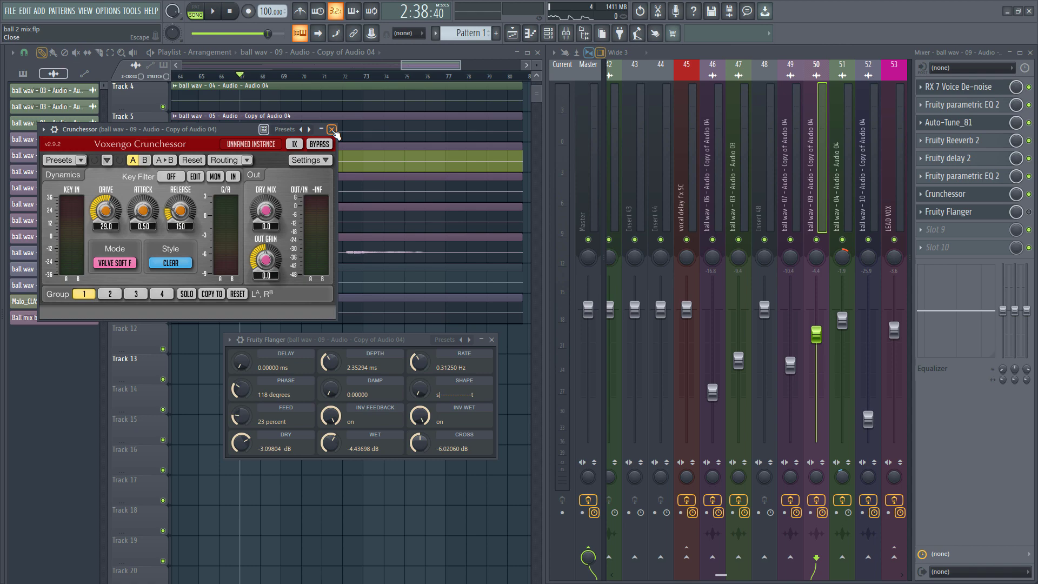
{"action": "left_click", "coordinate": [332, 130]}
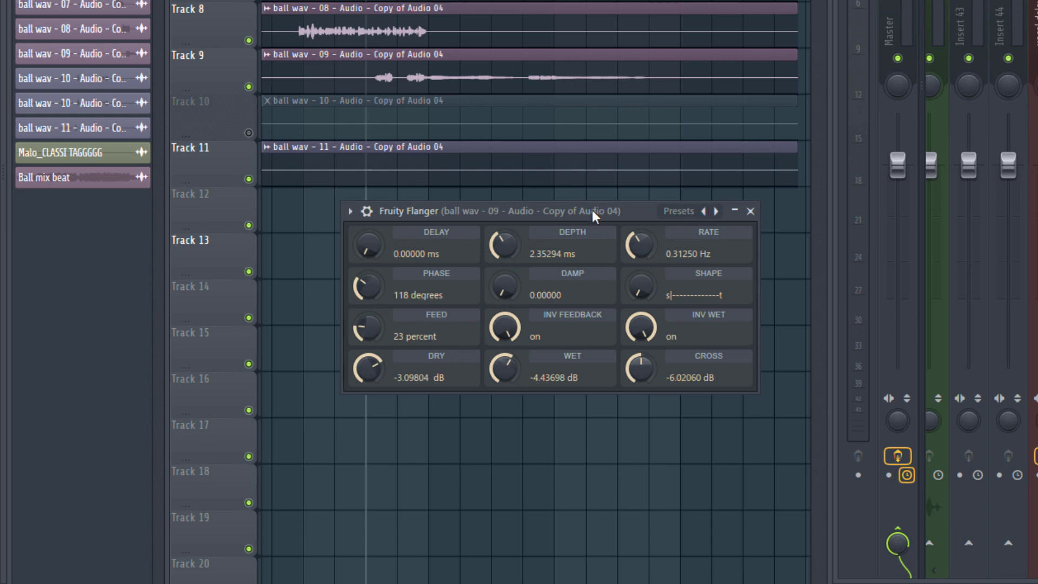
Solo Track 9 during playback so only the ball wav 09 vocal plays through the flanger, then stop.
{"action": "left_click_drag", "start_coordinate": [593, 211], "coordinate": [604, 192]}
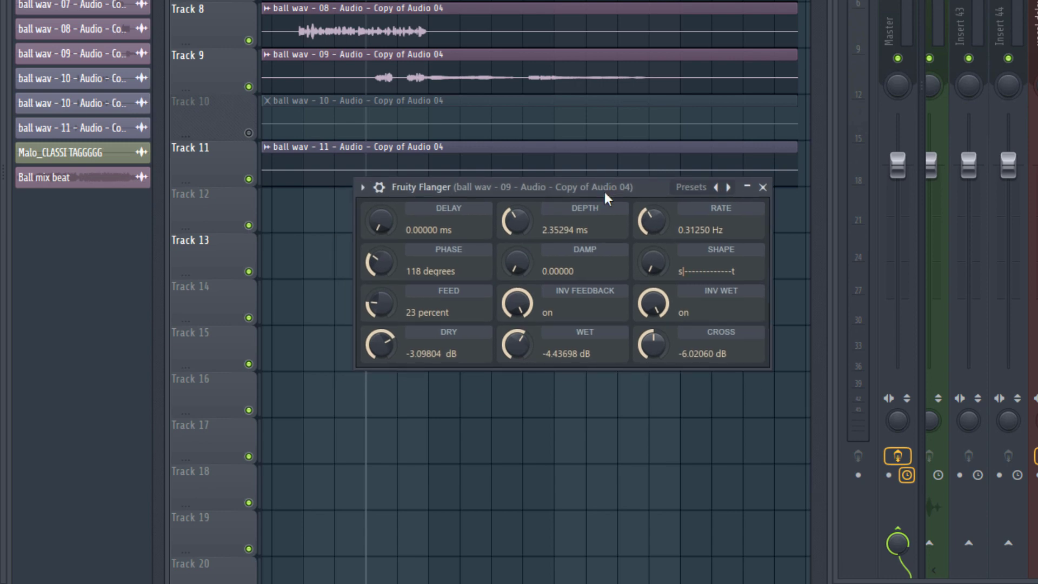
{"action": "key", "text": "space"}
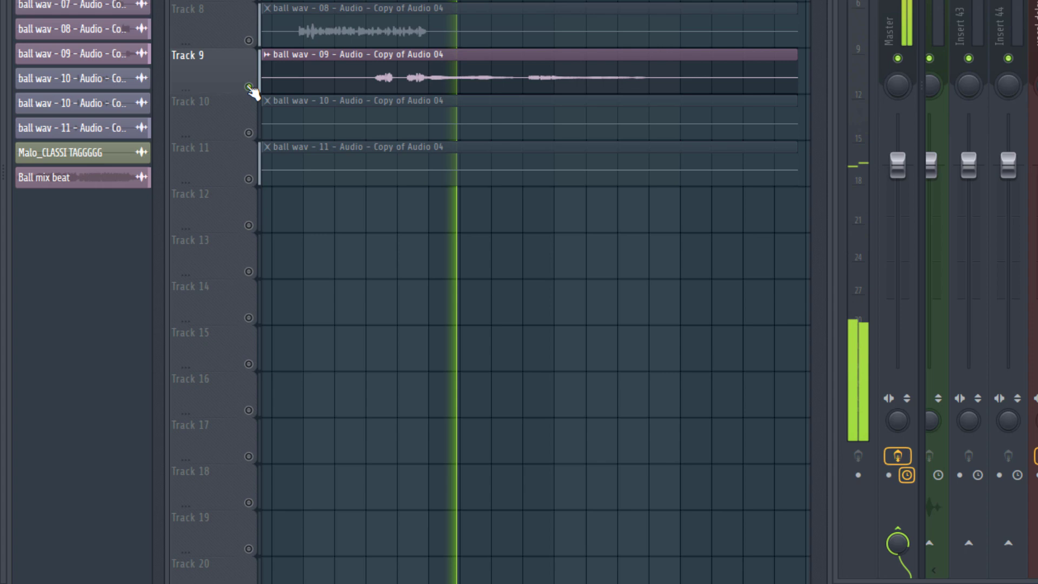
{"action": "right_click", "coordinate": [249, 87]}
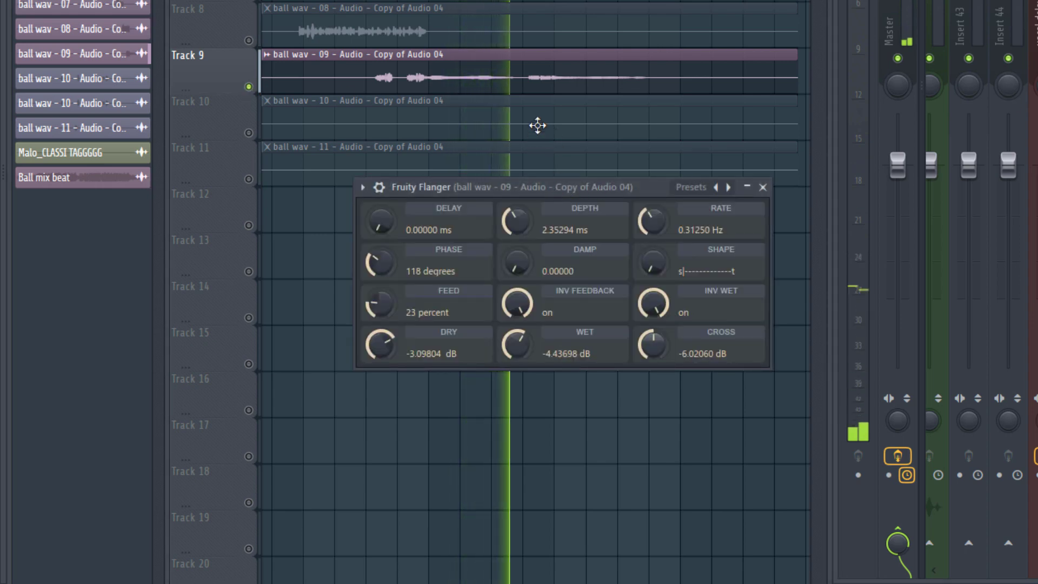
{"action": "scroll", "coordinate": [537, 126], "scroll_direction": "down", "scroll_amount": 1}
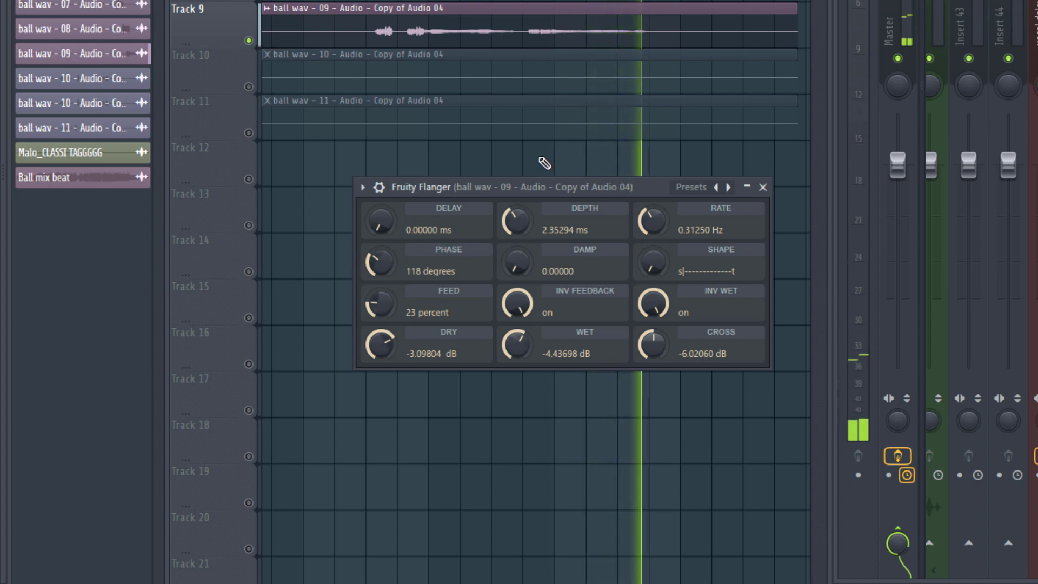
{"action": "key", "text": "space"}
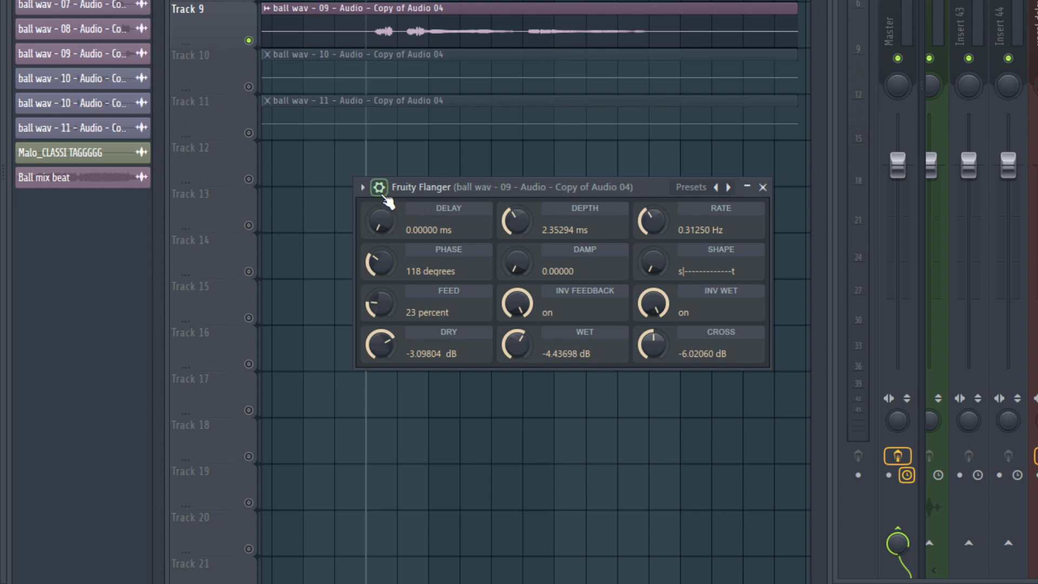
Bypass Fruity Flanger from its settings panel and play the soloed vocal twice to compare.
{"action": "left_click", "coordinate": [379, 188]}
{"action": "left_click", "coordinate": [719, 221]}
{"action": "key", "text": "space"}
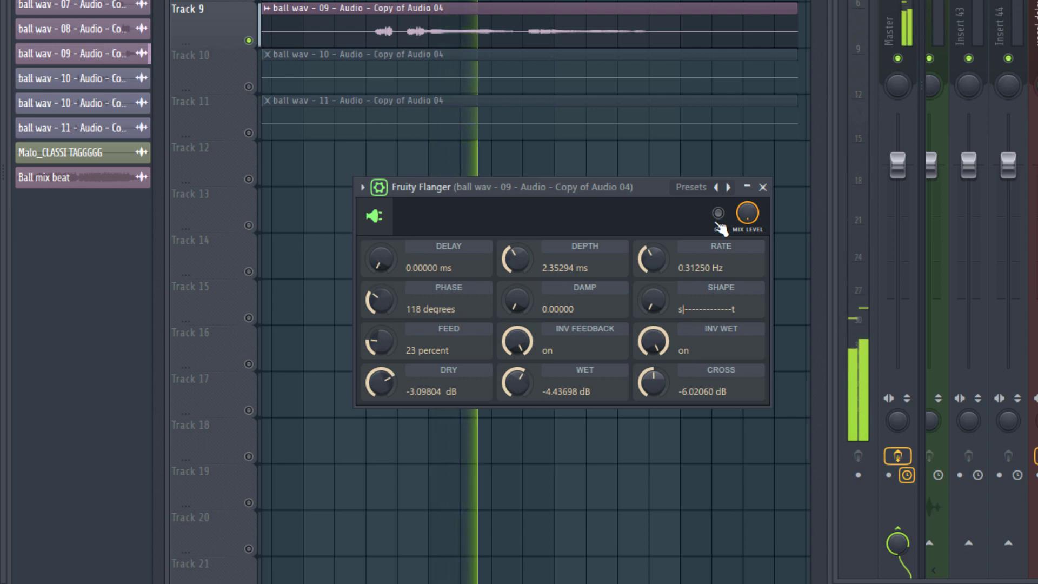
{"action": "key", "text": "space"}
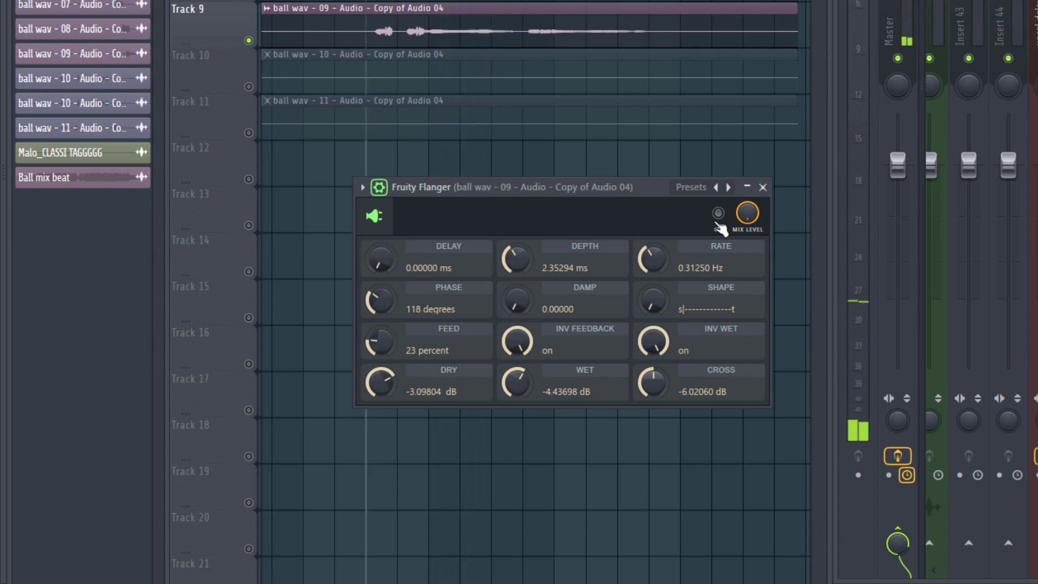
{"action": "key", "text": "space"}
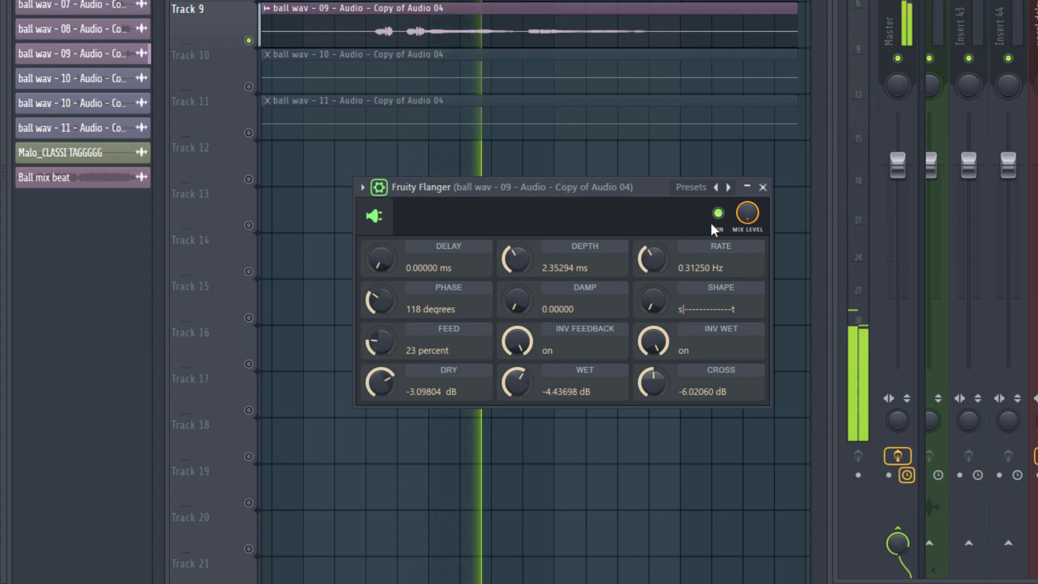
{"action": "key", "text": "space"}
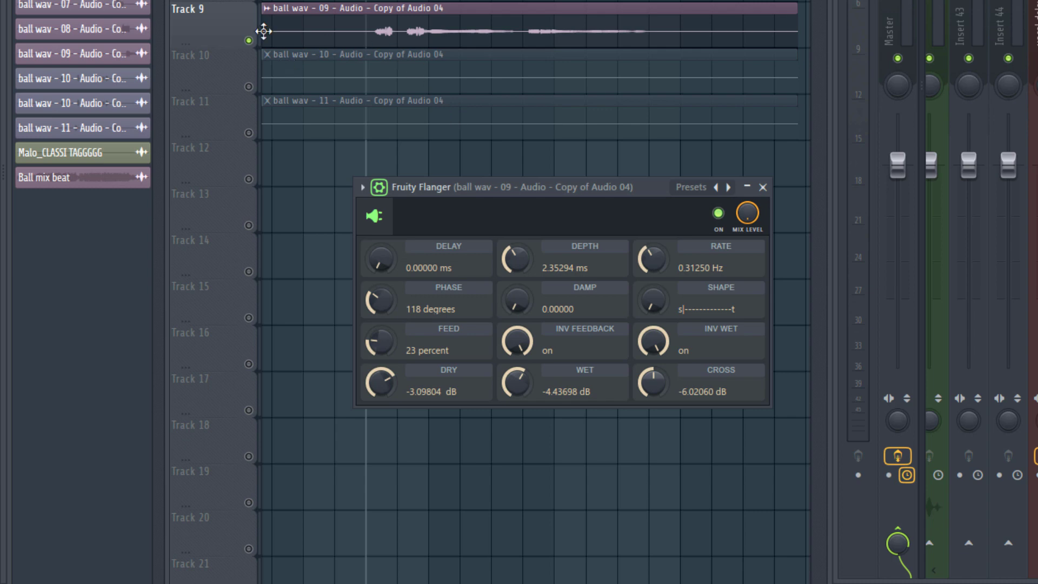
Unsolo Track 9 and play the full arrangement with the flanger active on the vocal.
{"action": "right_click", "coordinate": [248, 41]}
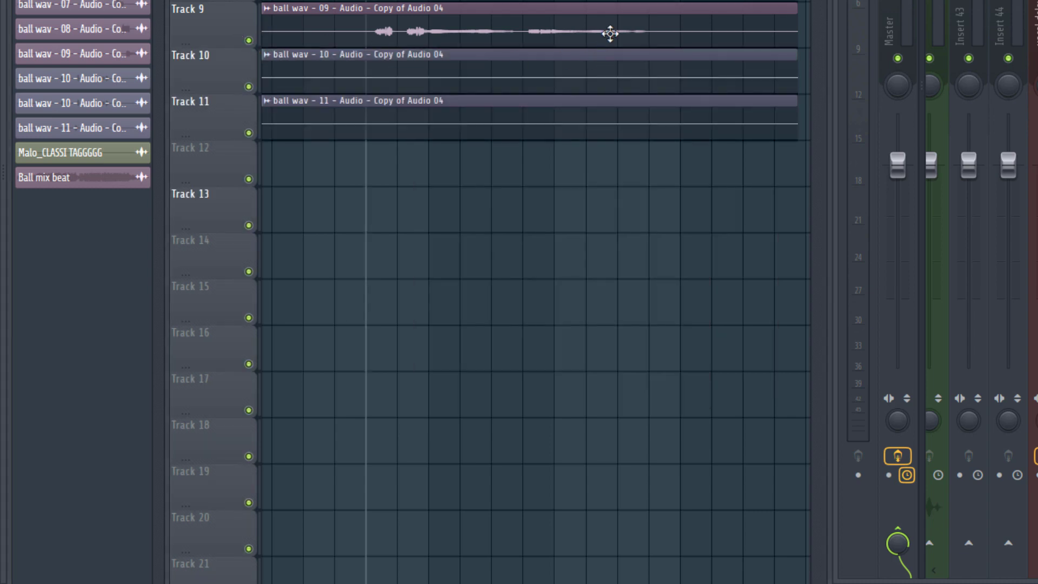
{"action": "key", "text": "space"}
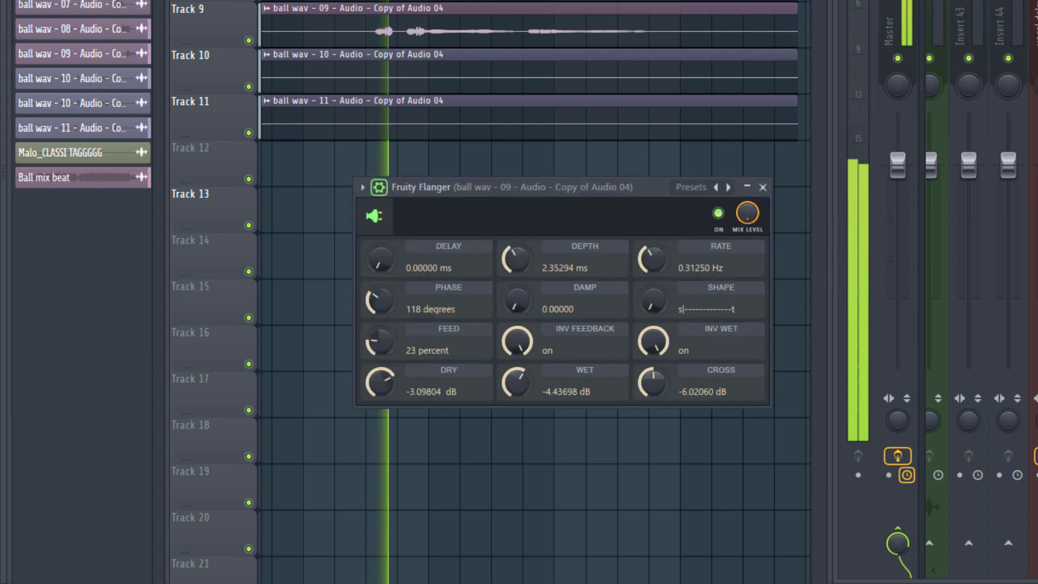